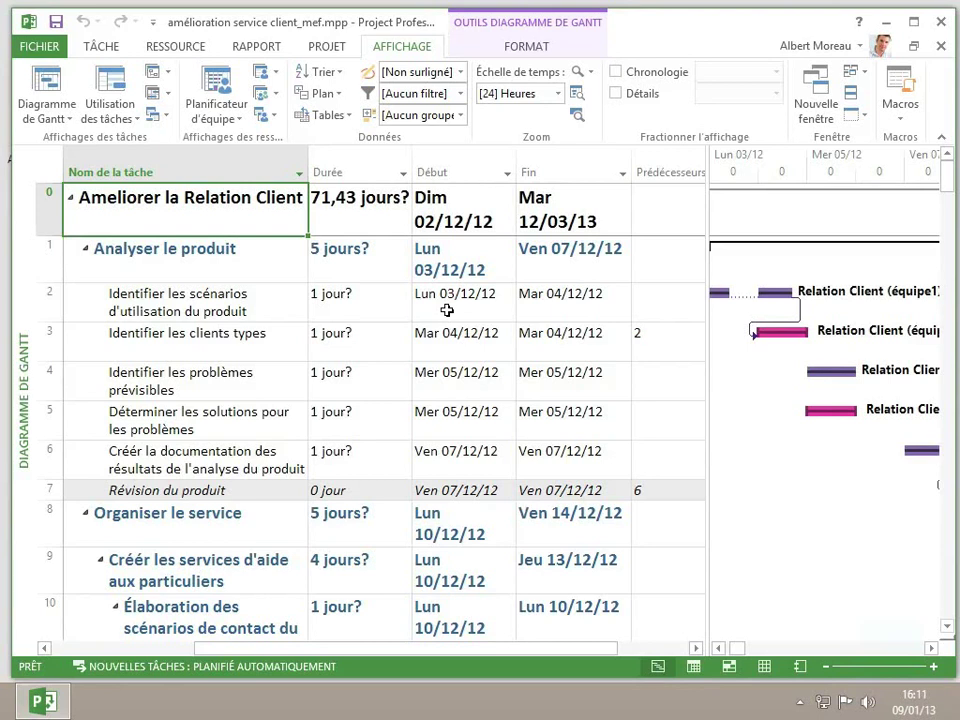
Apply the predefined Coût table to the Gantt chart.
click(336, 117)
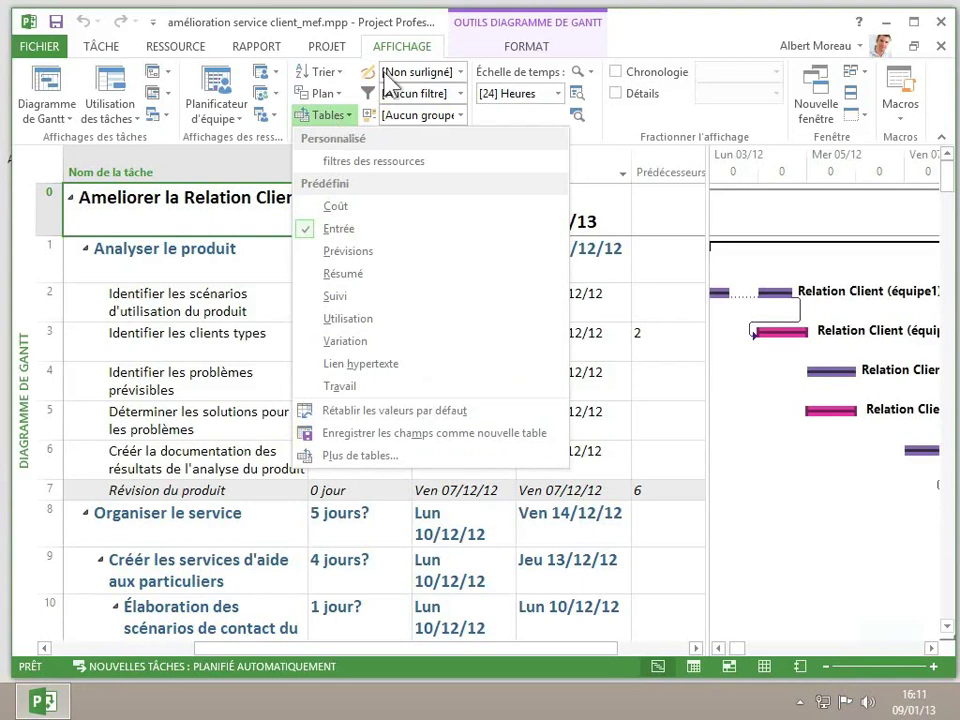
click(345, 212)
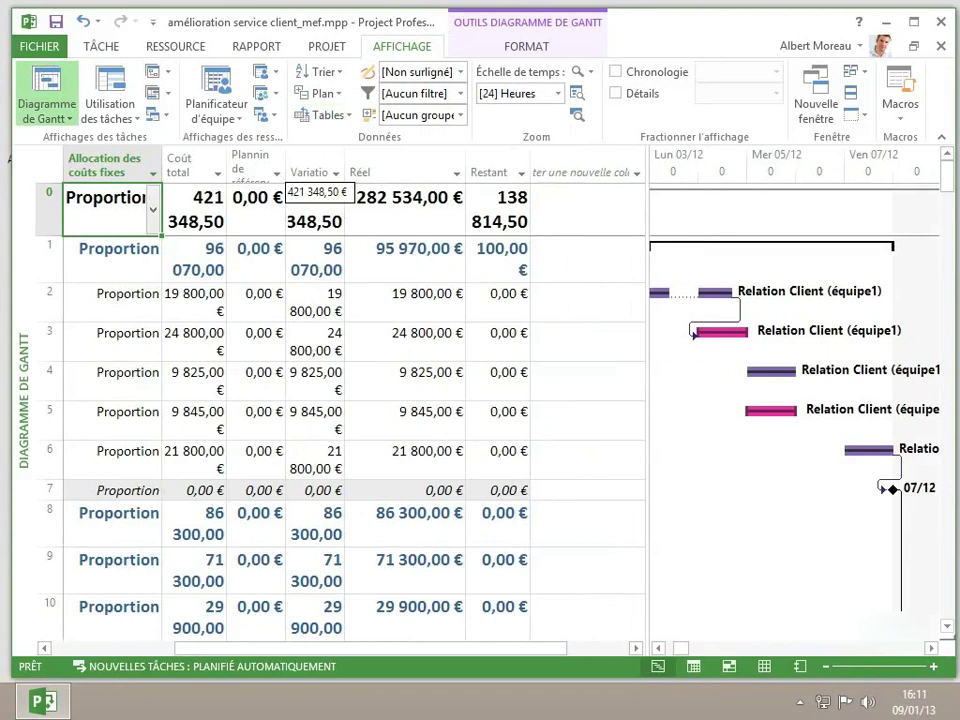
Look at the Tableau des ressources view and return to the Diagramme de Gantt view.
click(101, 47)
click(46, 110)
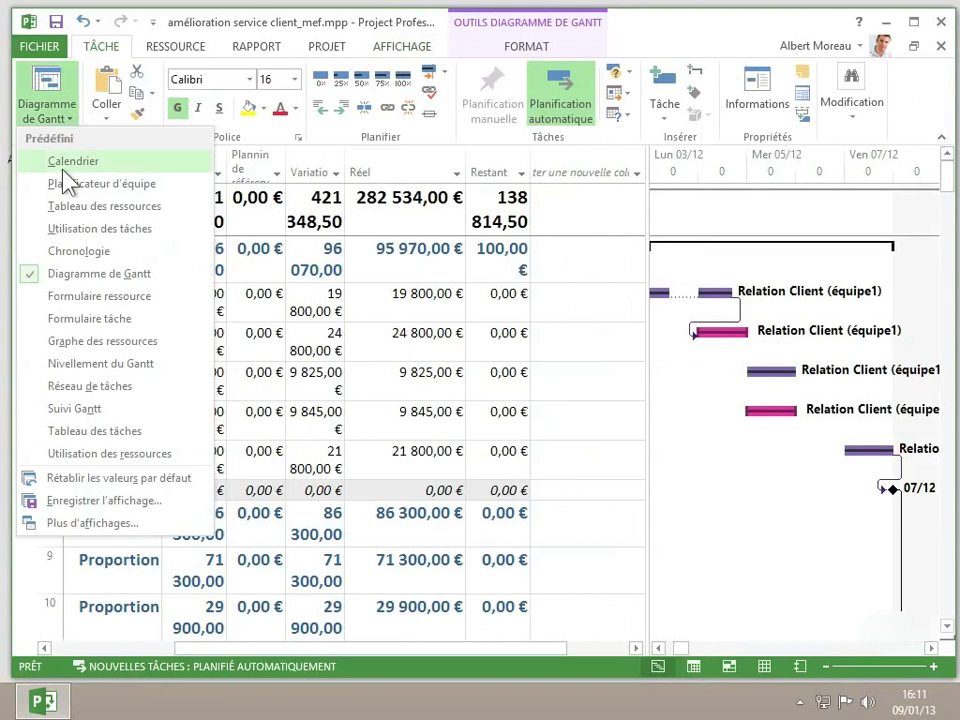
click(67, 213)
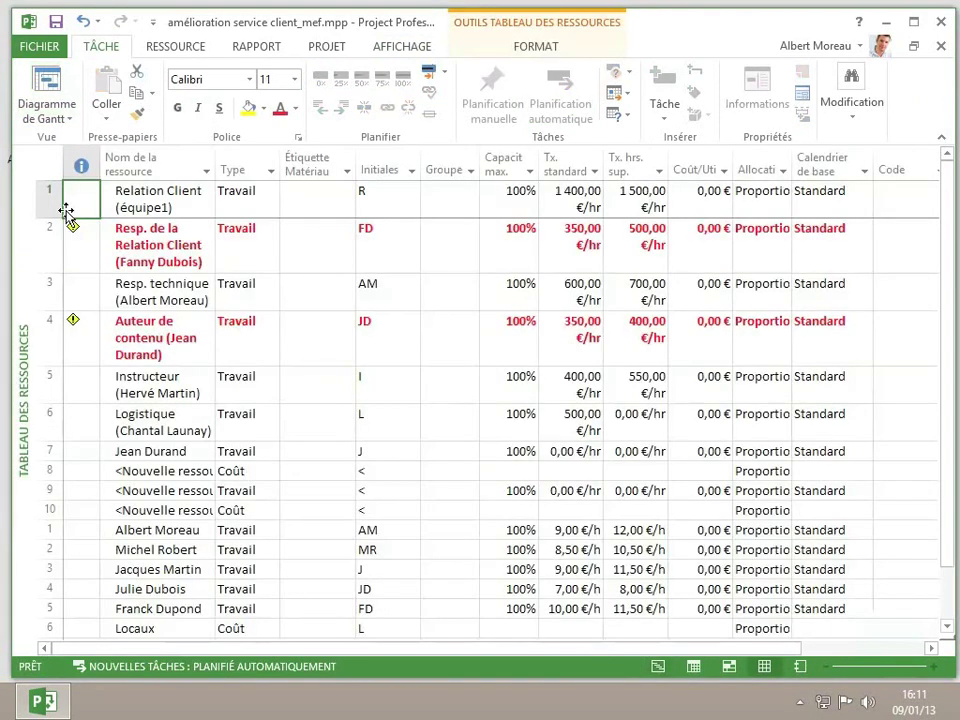
click(52, 92)
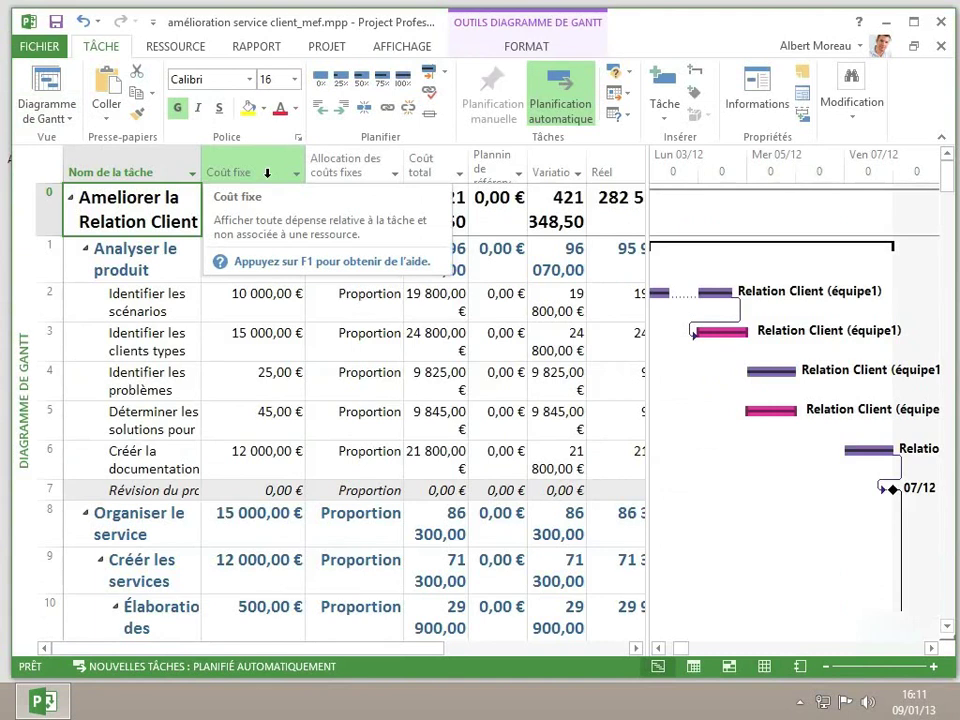
Switch the Gantt chart's table to Entrée for comparison and back to Coût.
click(405, 50)
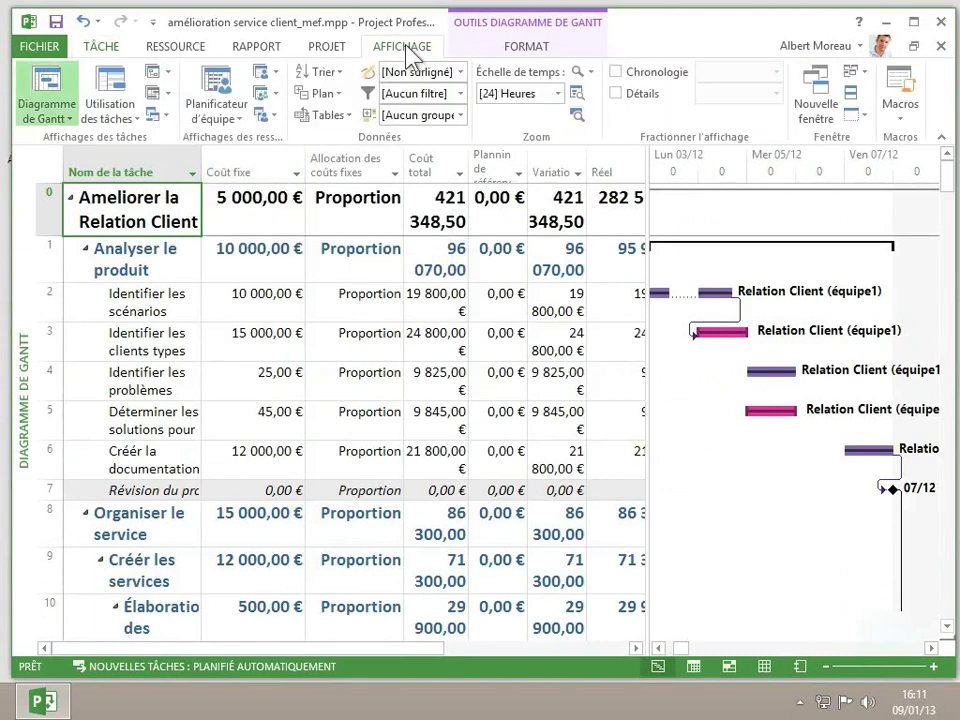
click(338, 112)
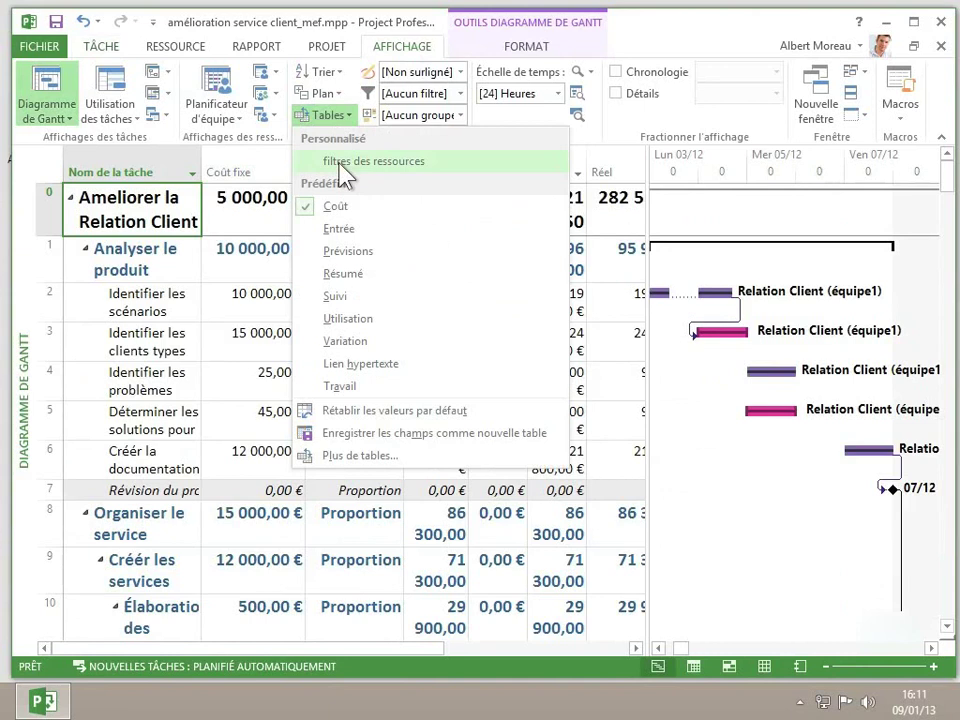
click(340, 230)
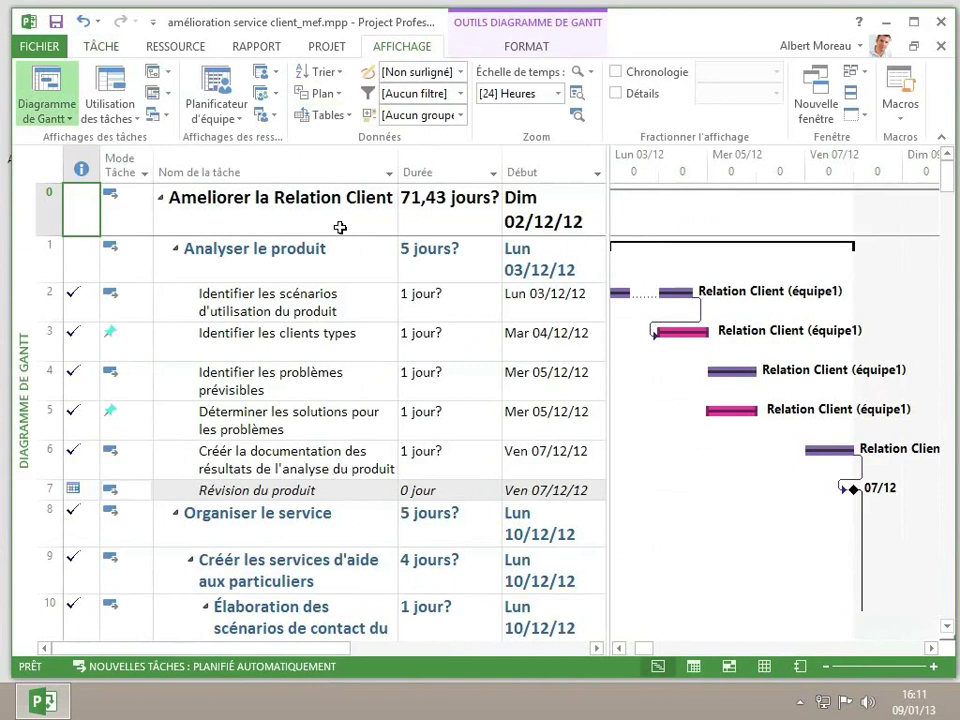
click(333, 118)
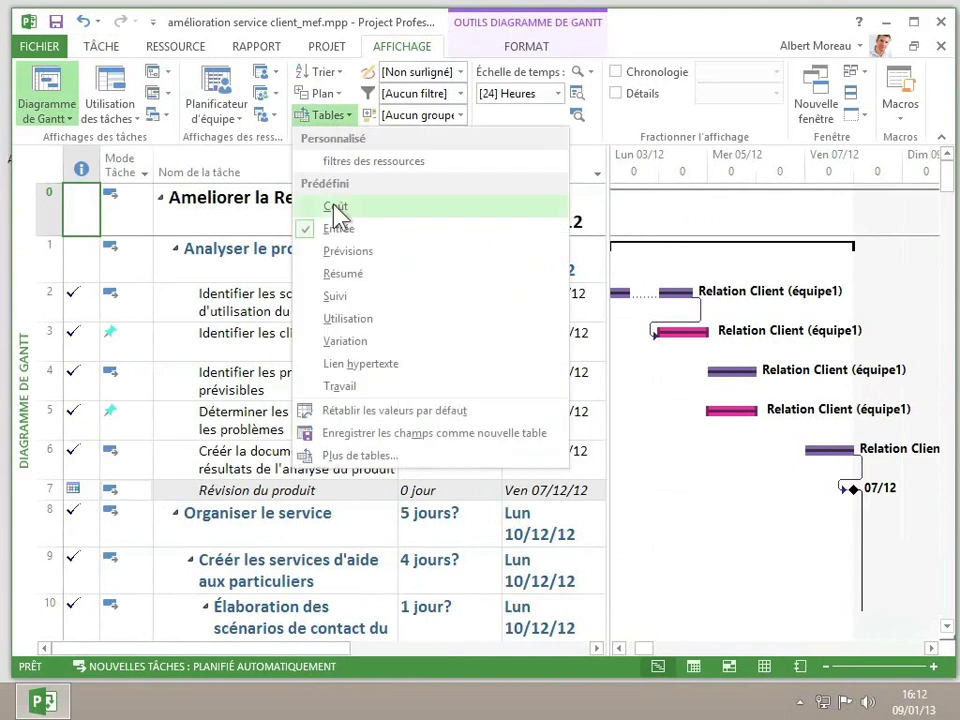
click(332, 205)
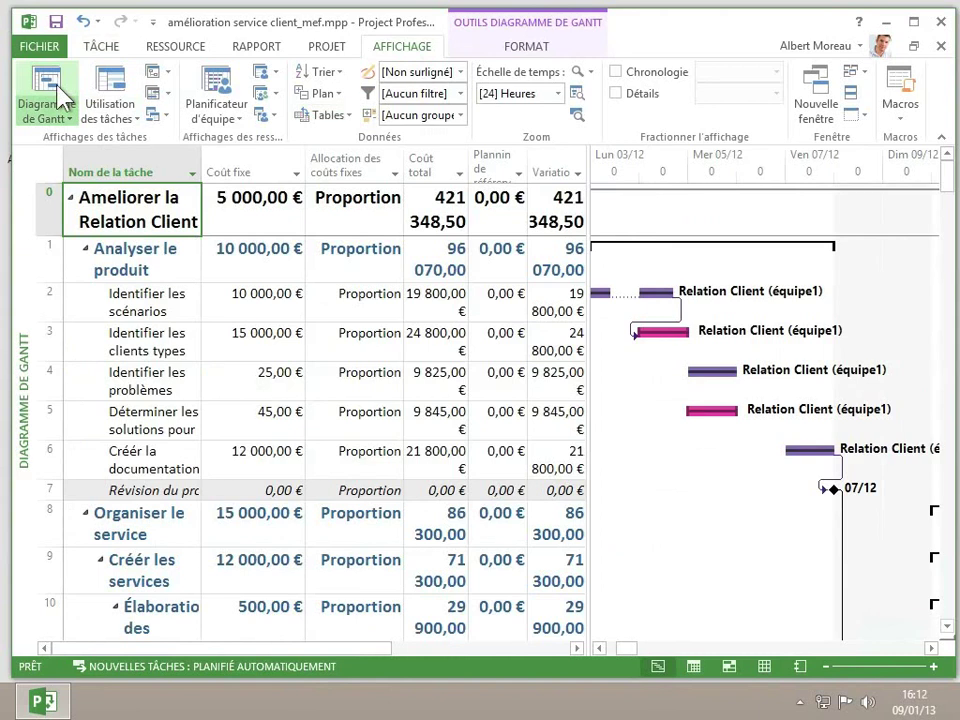
Save the current Gantt chart with its cost table as a custom view named "DG coût".
click(60, 118)
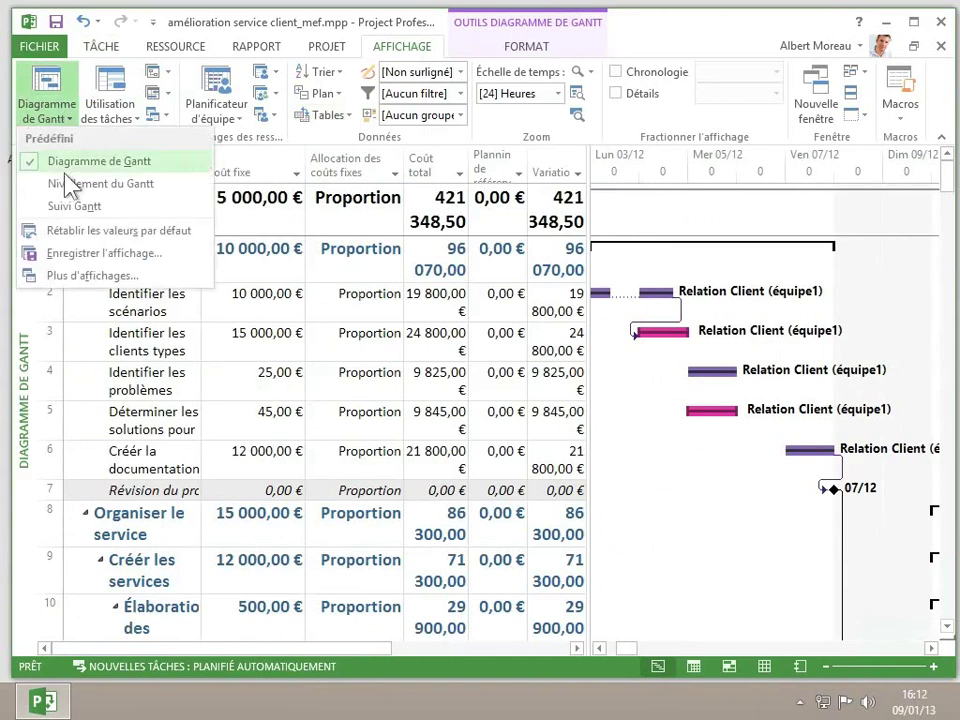
click(68, 256)
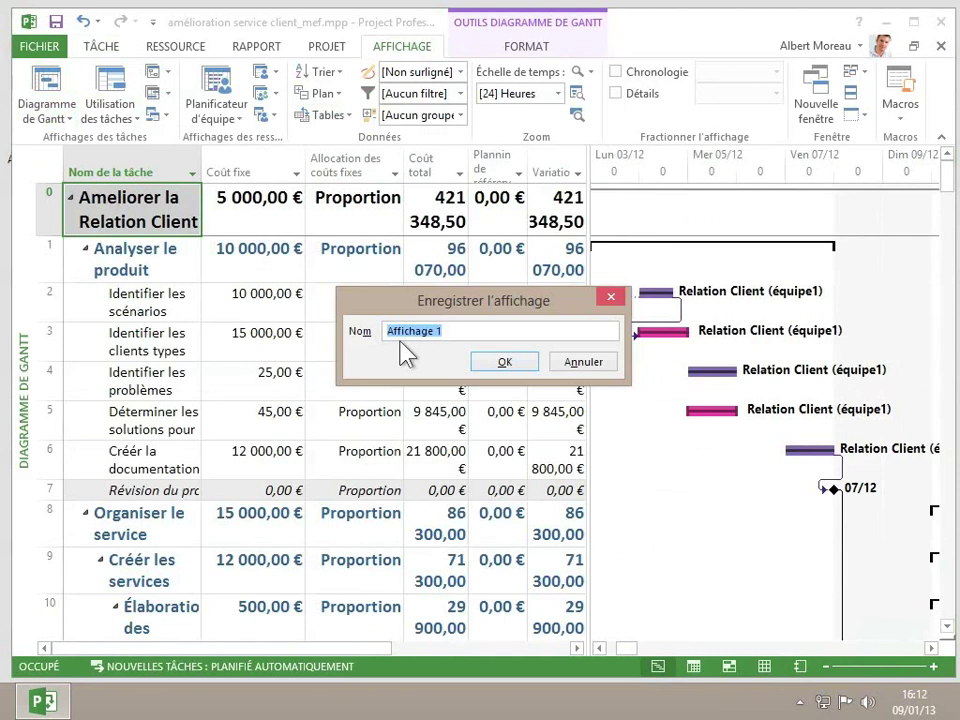
text(DG coût)
key(Return)
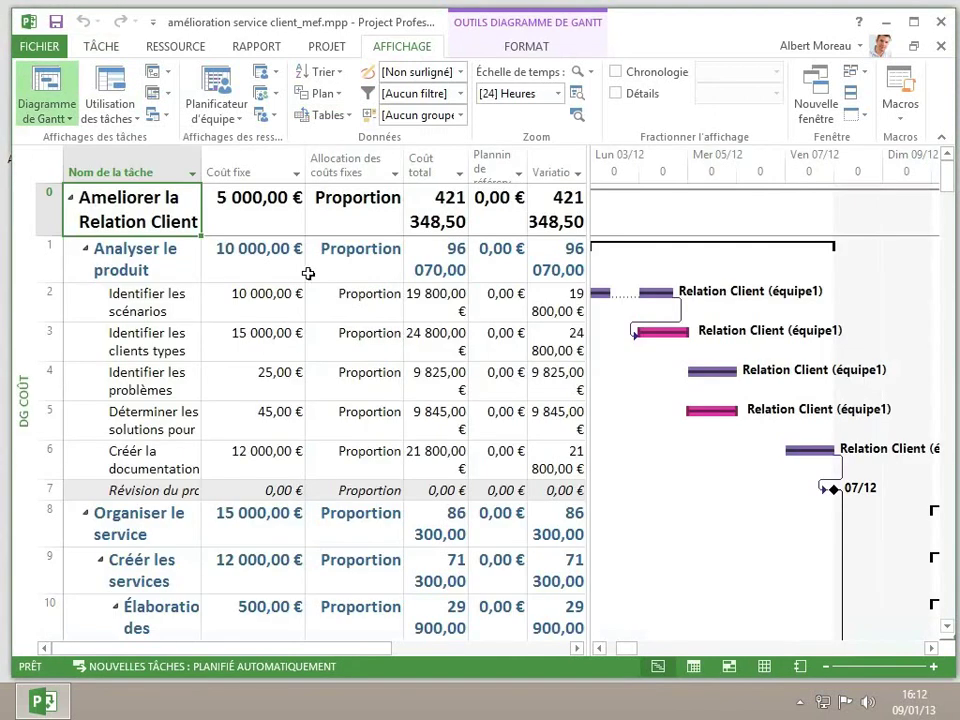
Return to the predefined Diagramme de Gantt view and restore its Entrée table.
click(58, 119)
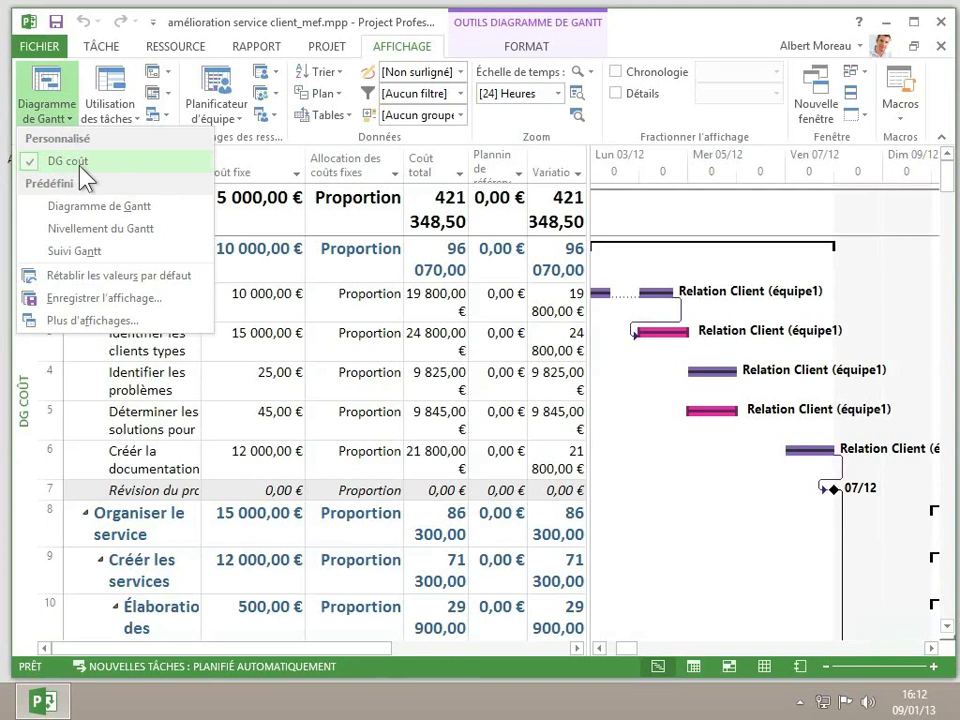
click(80, 204)
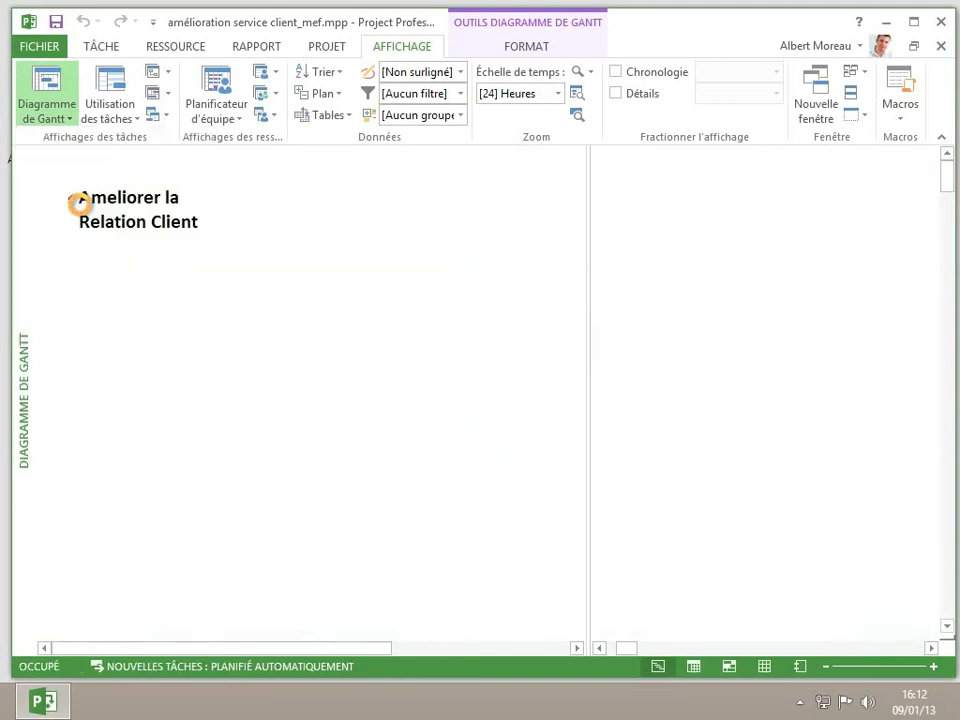
click(322, 115)
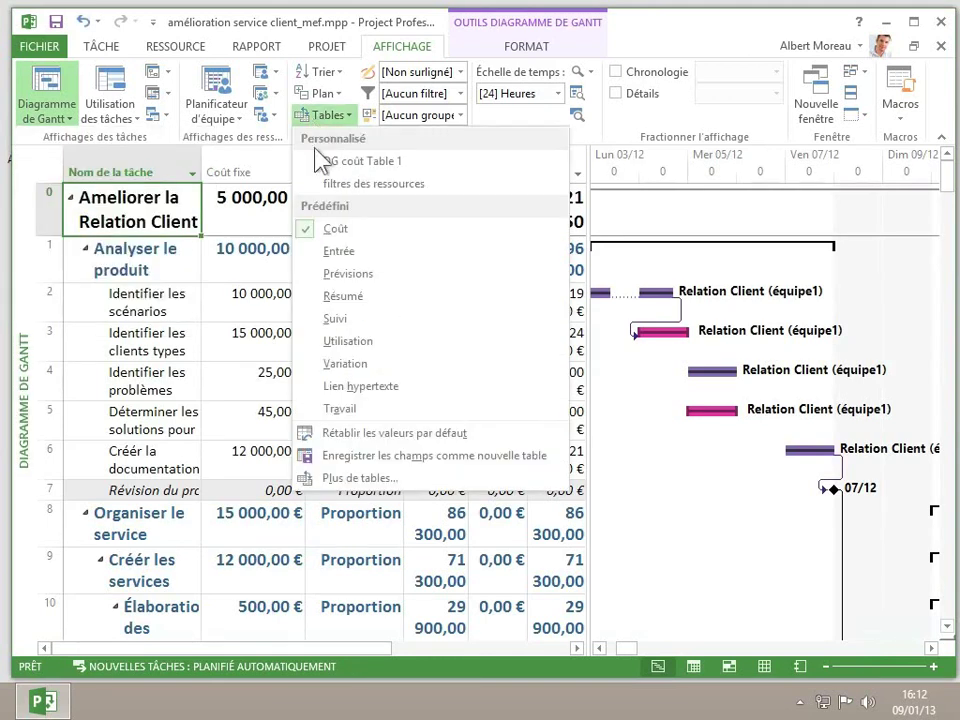
click(322, 252)
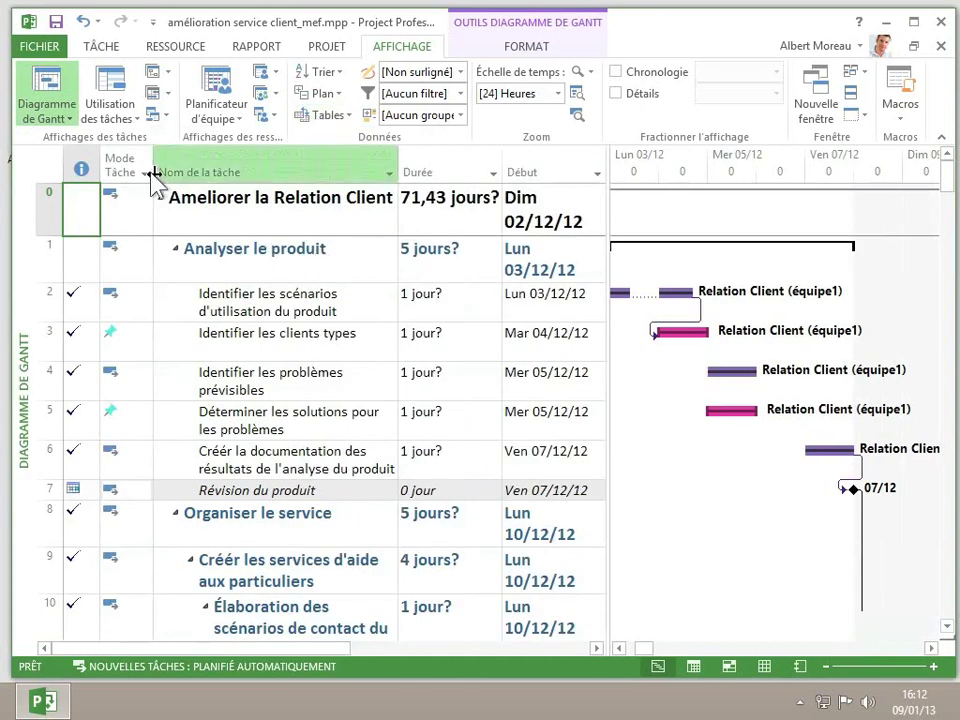
Open the custom DG coût view and hide its Allocation des coûts fixes column.
click(63, 128)
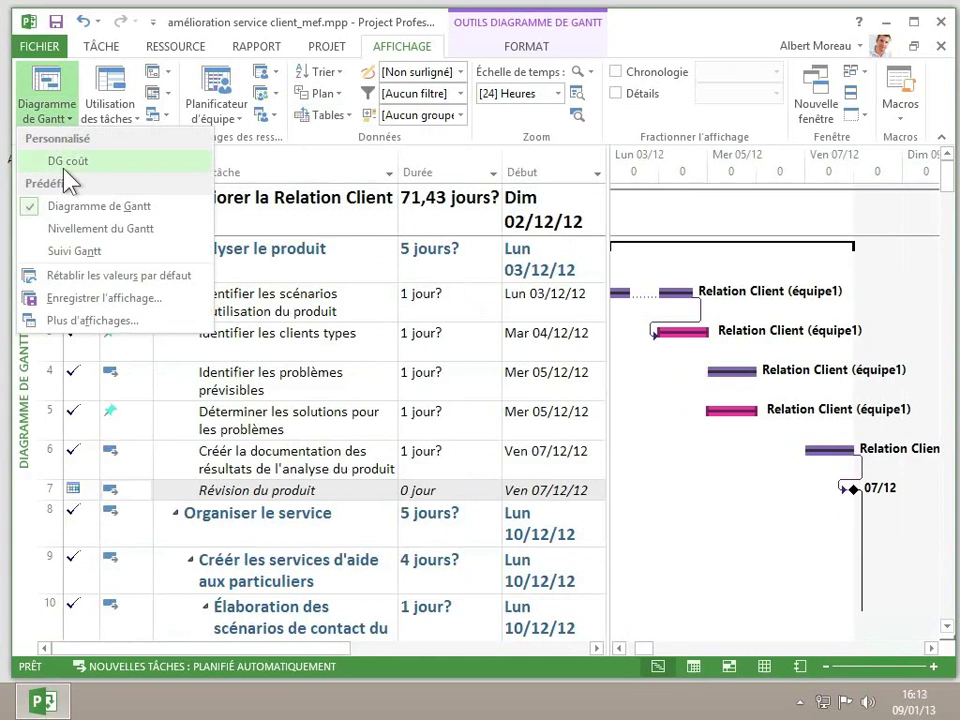
click(65, 166)
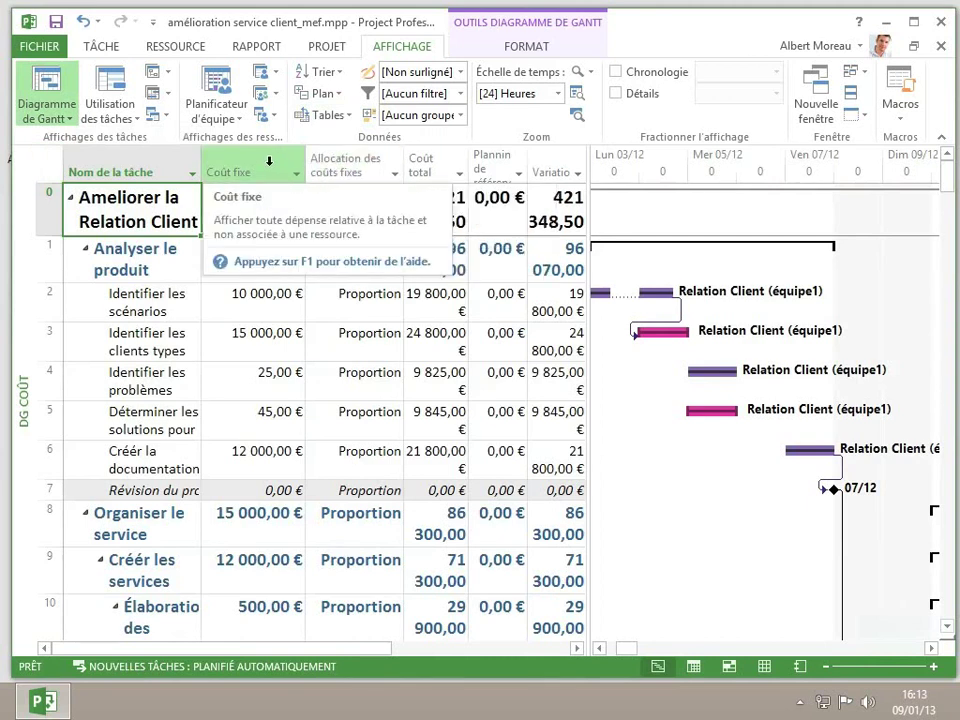
click(337, 163)
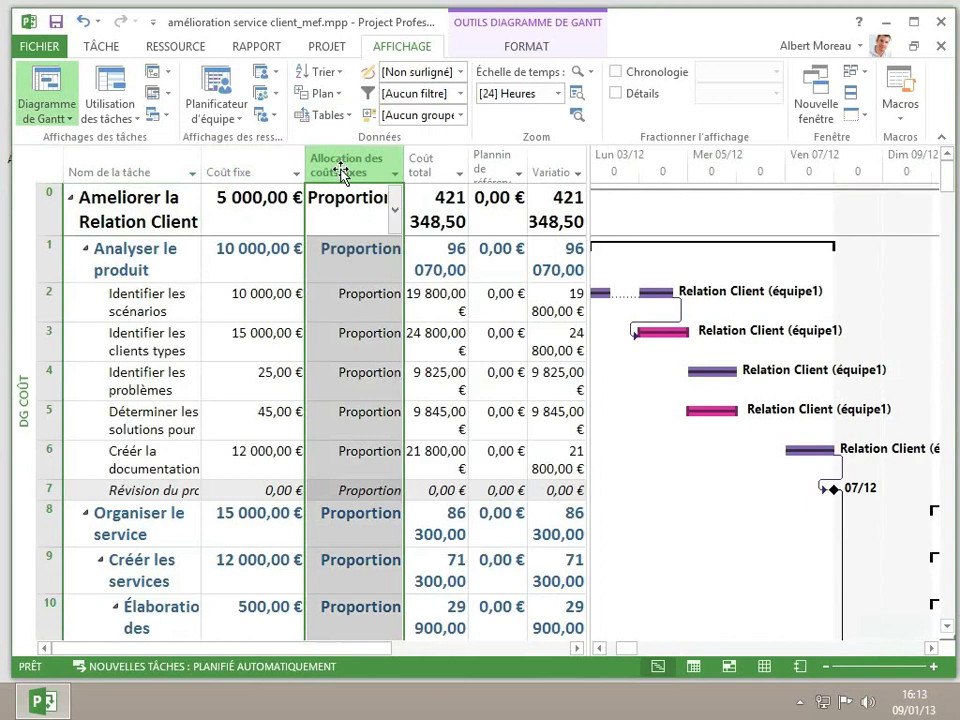
right_click(341, 172)
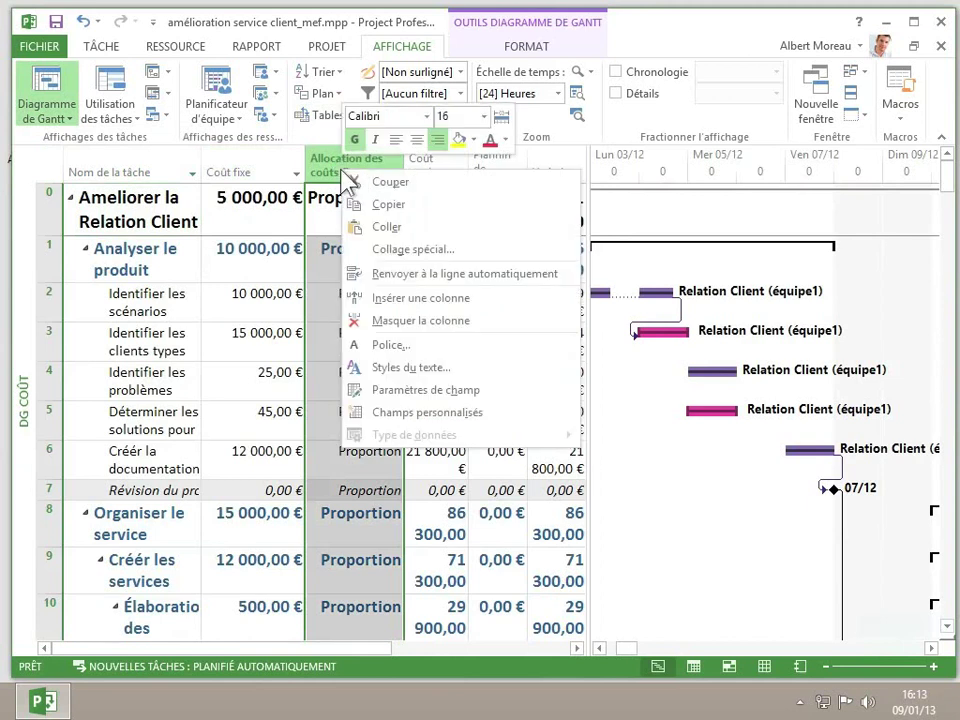
click(410, 322)
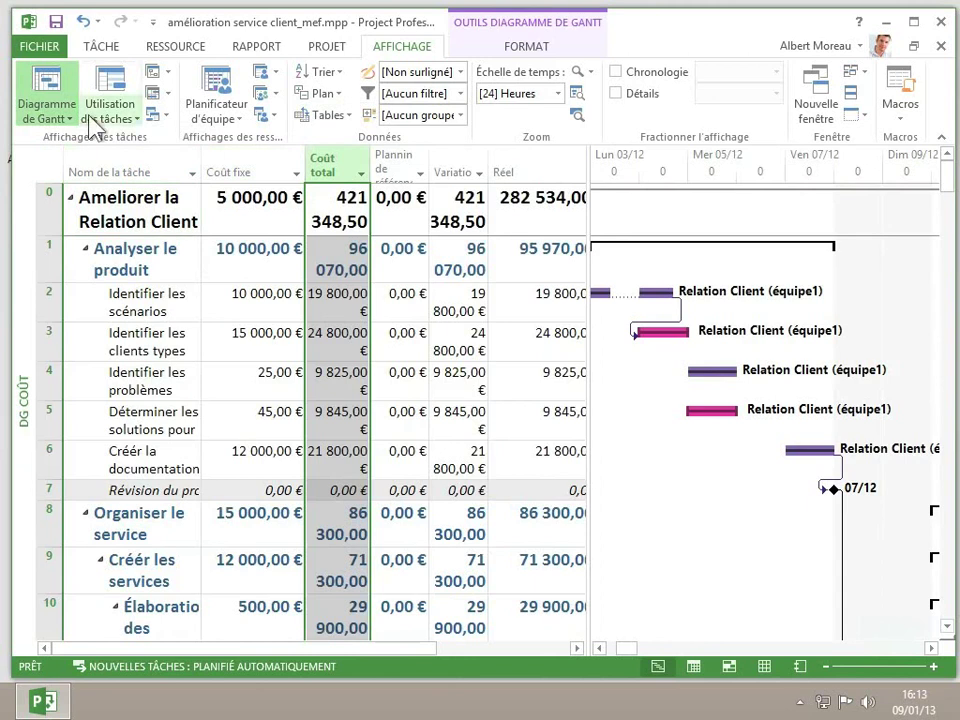
Switch to the Diagramme de Gantt view and back to DG coût to compare their columns.
click(47, 112)
click(49, 151)
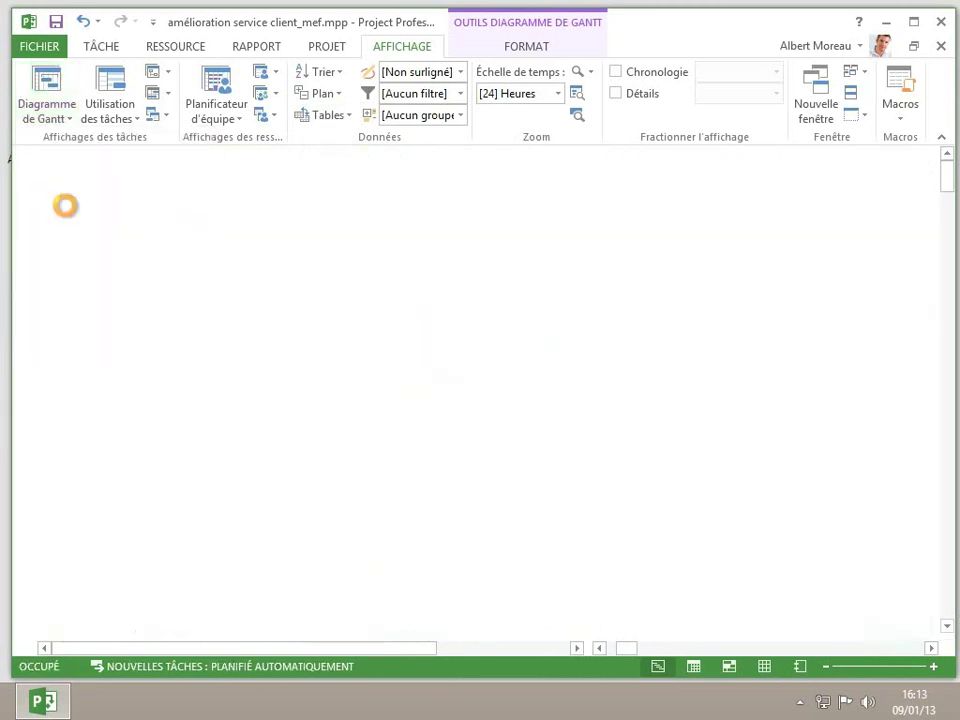
click(61, 120)
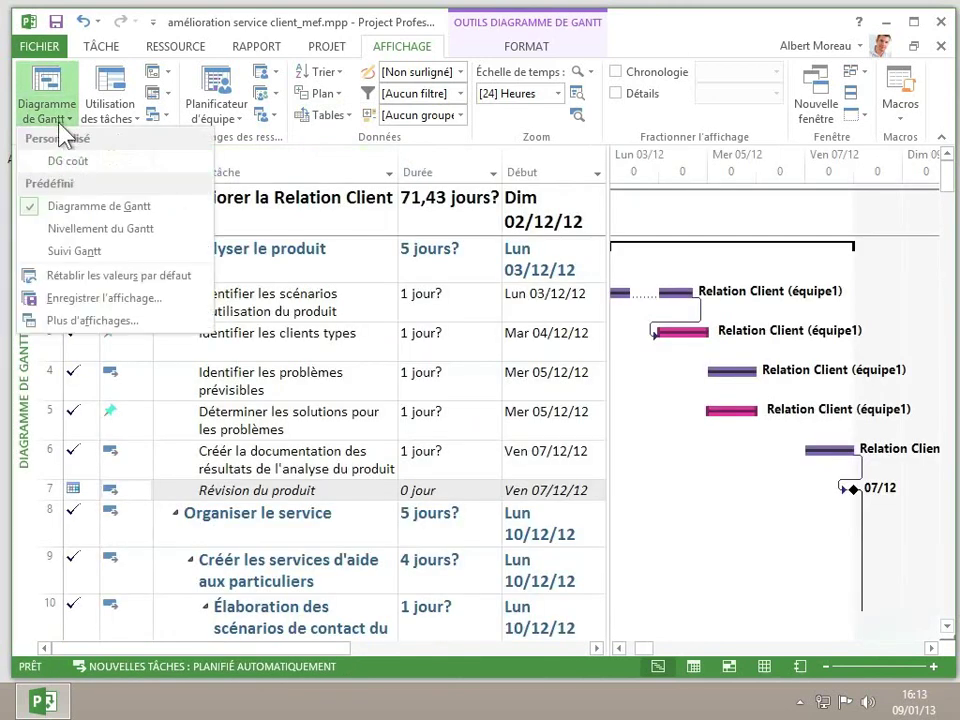
click(70, 160)
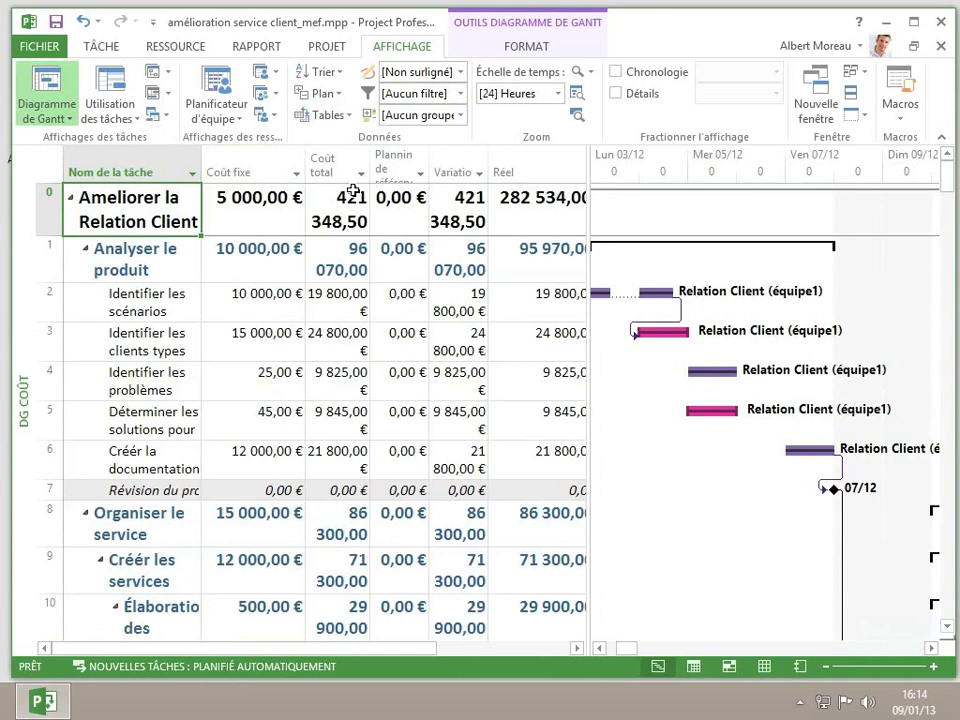
Create a new combined view from the full list of views and name it "Affichage combiné1".
click(52, 112)
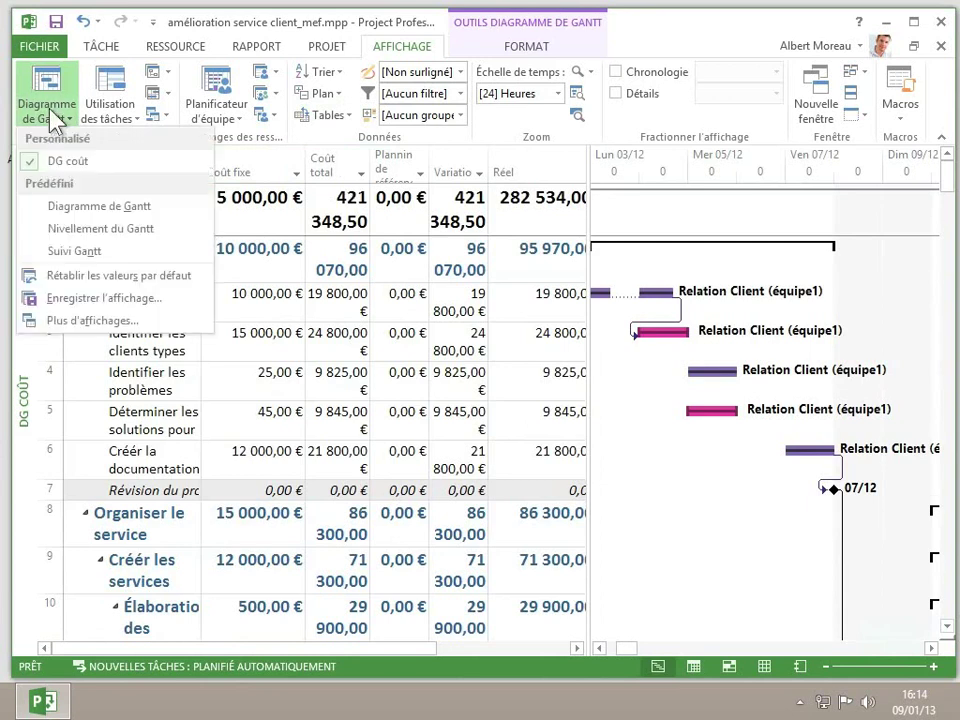
click(89, 320)
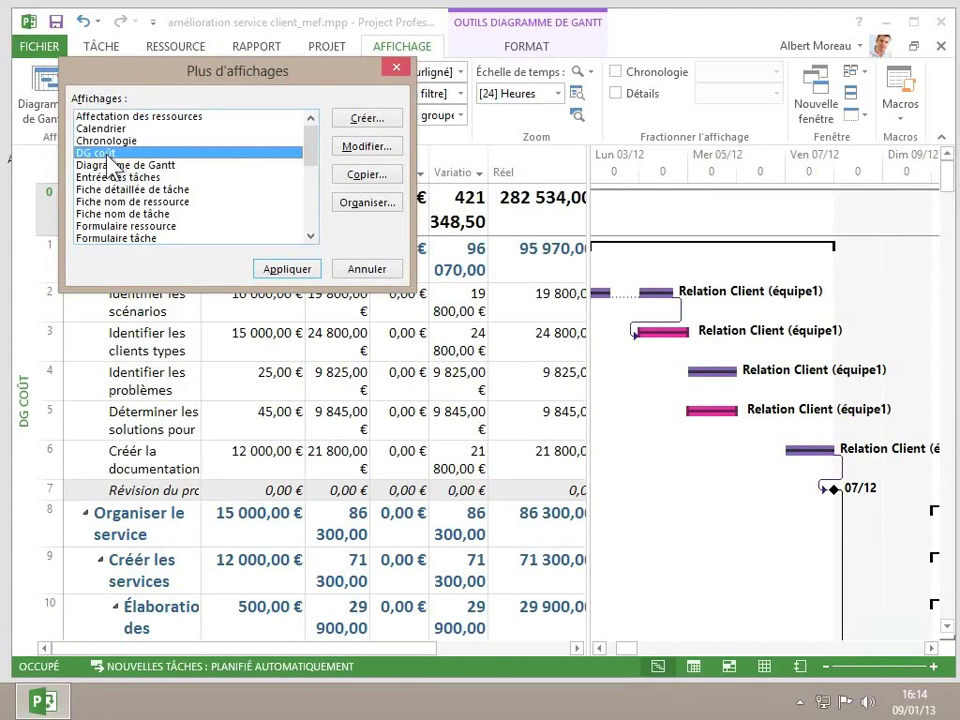
click(365, 119)
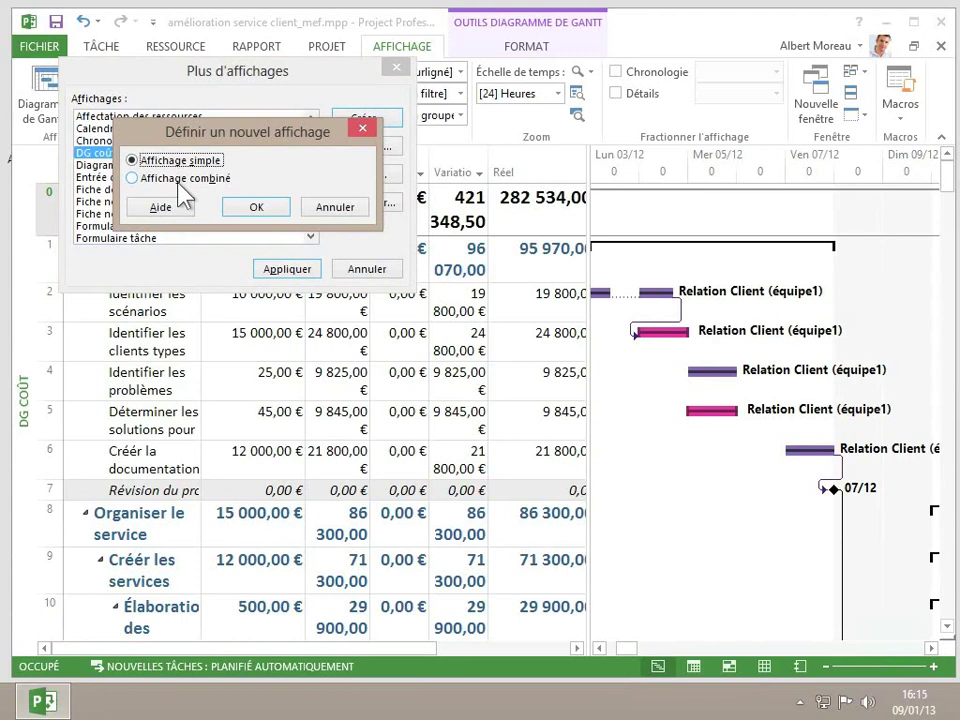
click(179, 183)
click(264, 214)
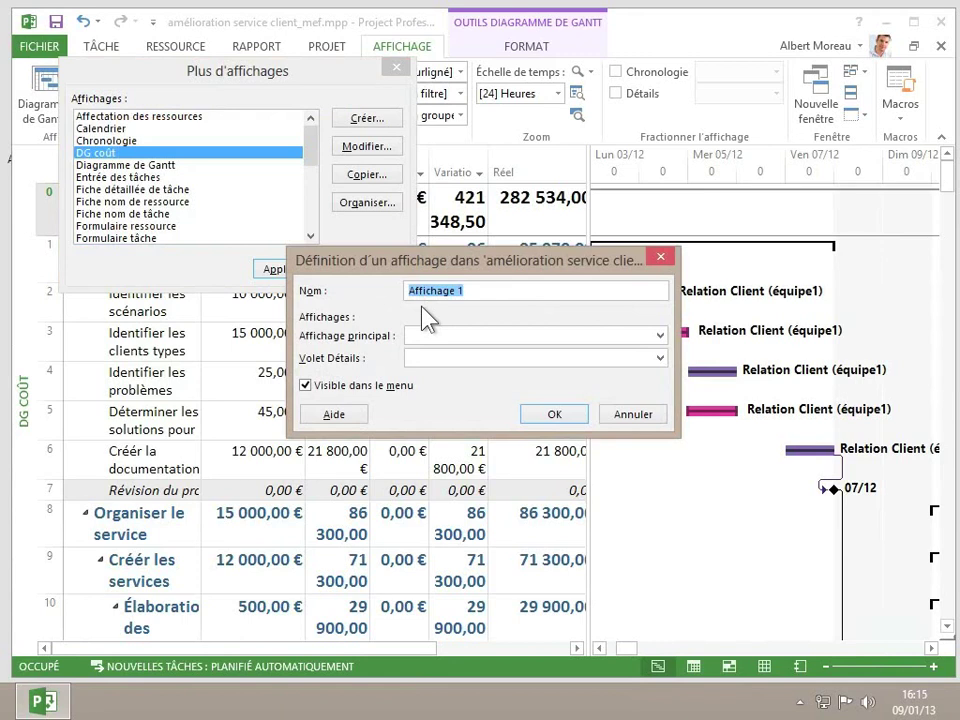
text(Affichage combiné1)
Set the combined view's main view to Diagramme de Gantt and details pane to Formulaire ressource, and apply it.
click(660, 336)
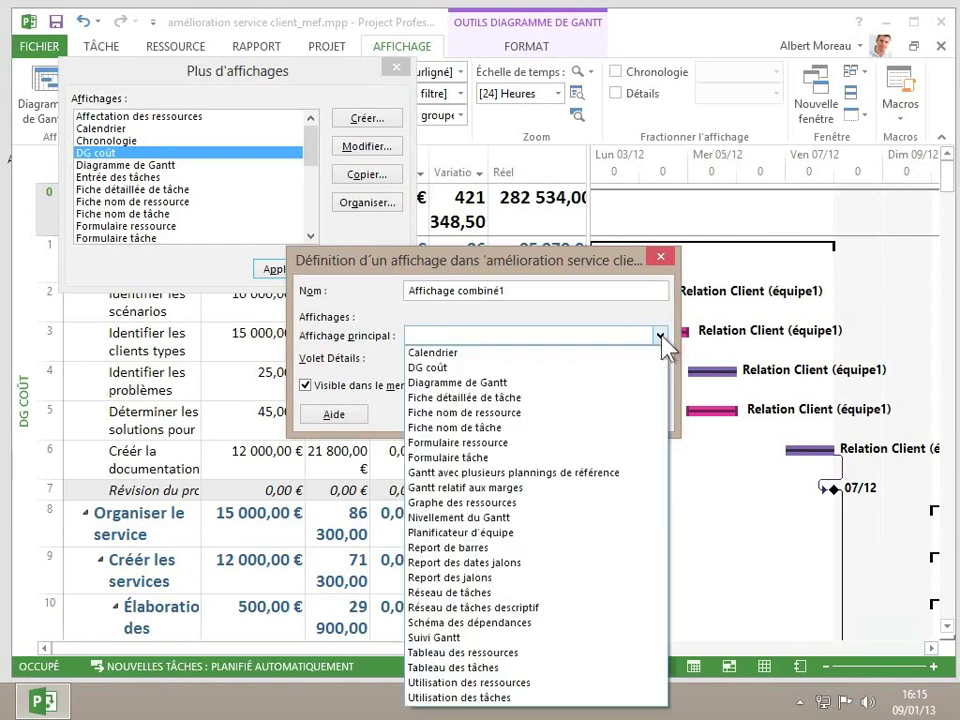
click(590, 384)
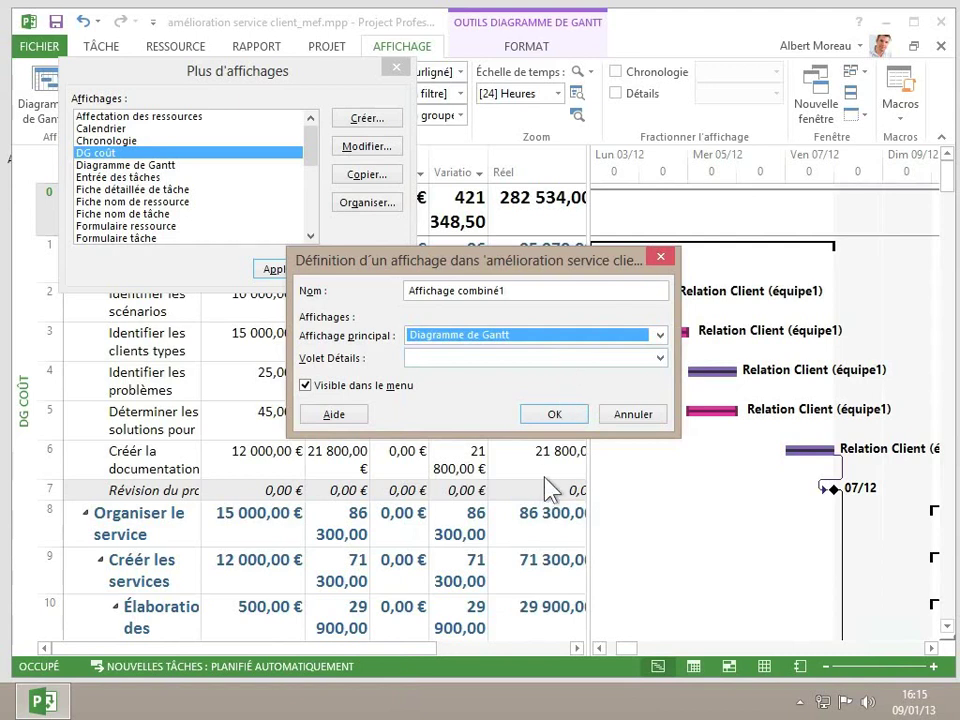
click(623, 360)
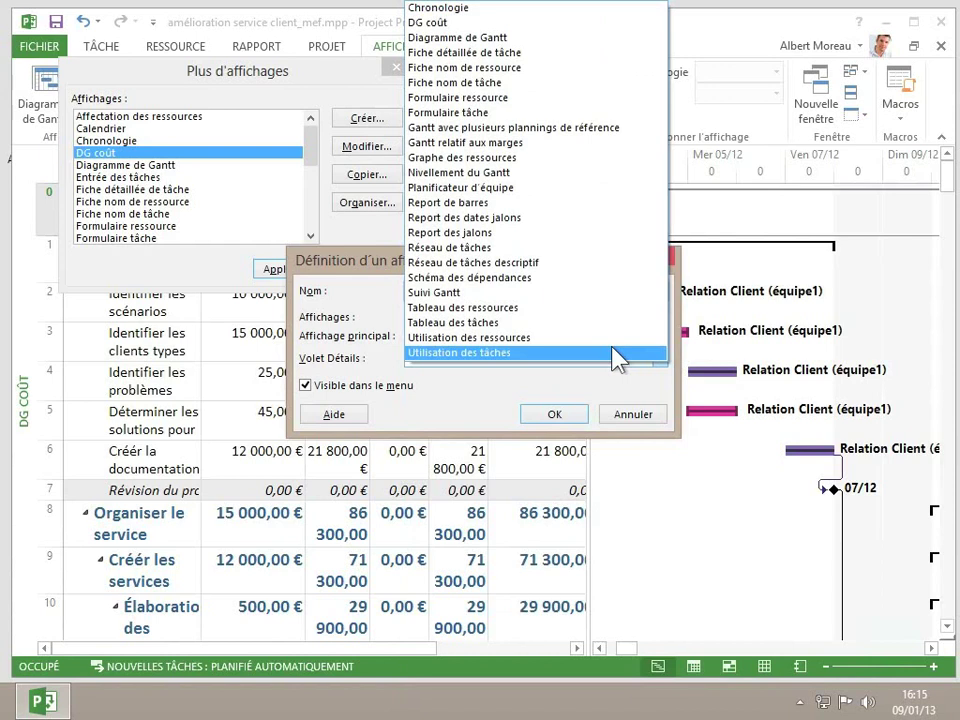
click(538, 99)
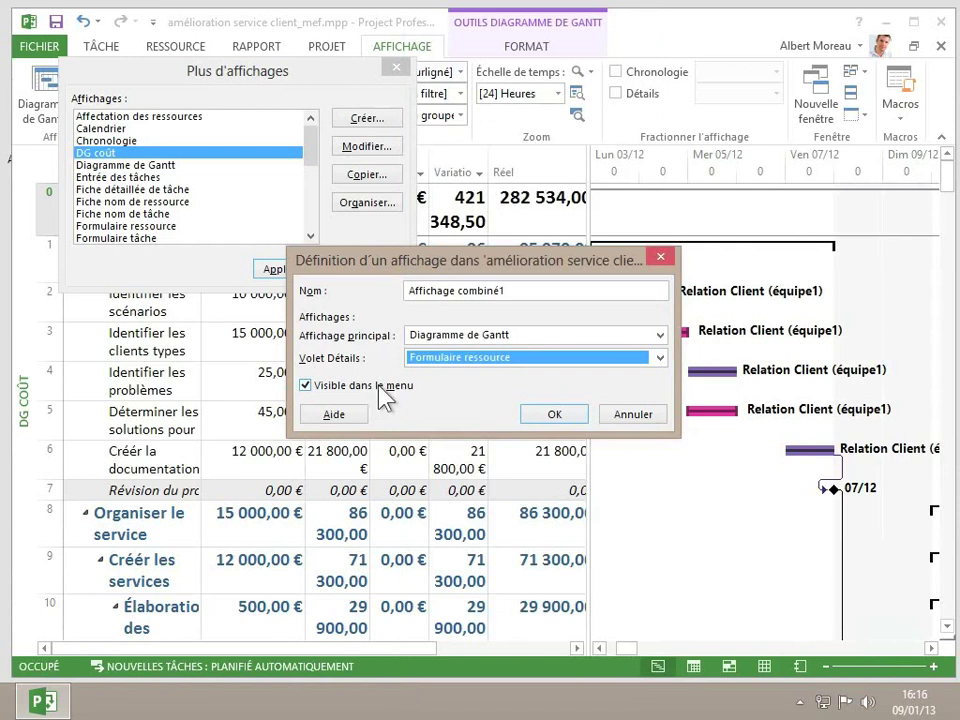
click(554, 416)
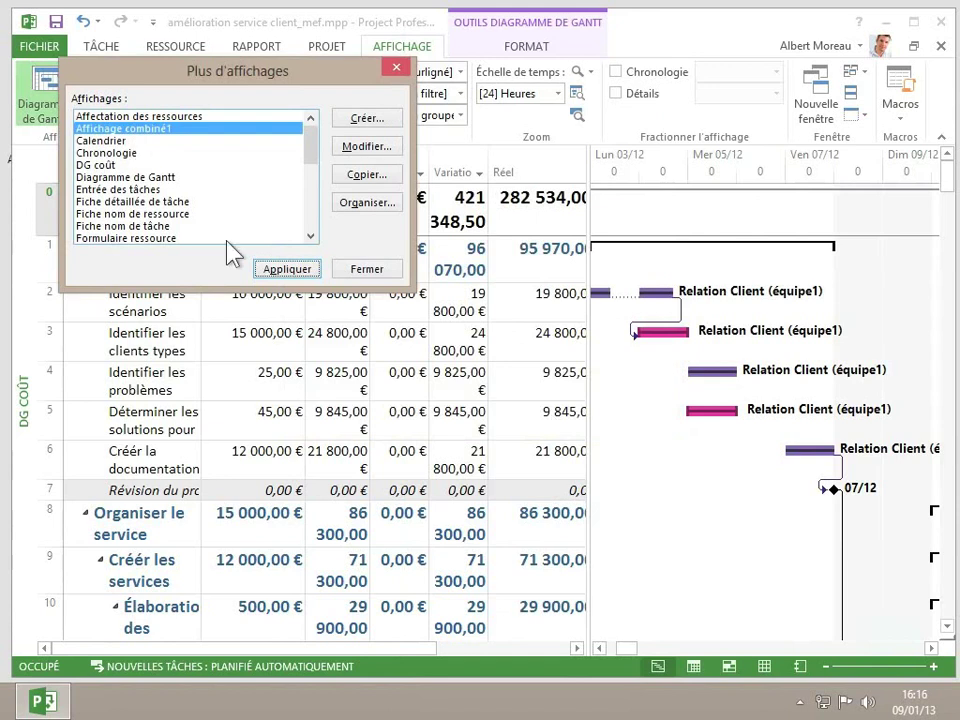
click(287, 270)
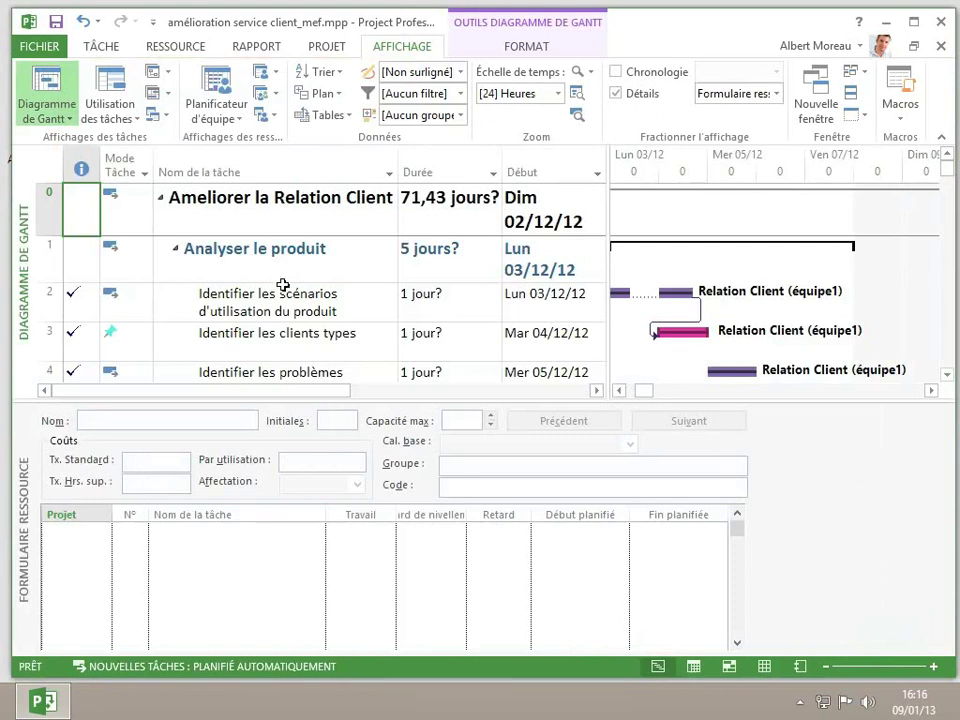
Select the task "Identifier les clients types" to view its assigned resource's details in the resource form.
click(182, 345)
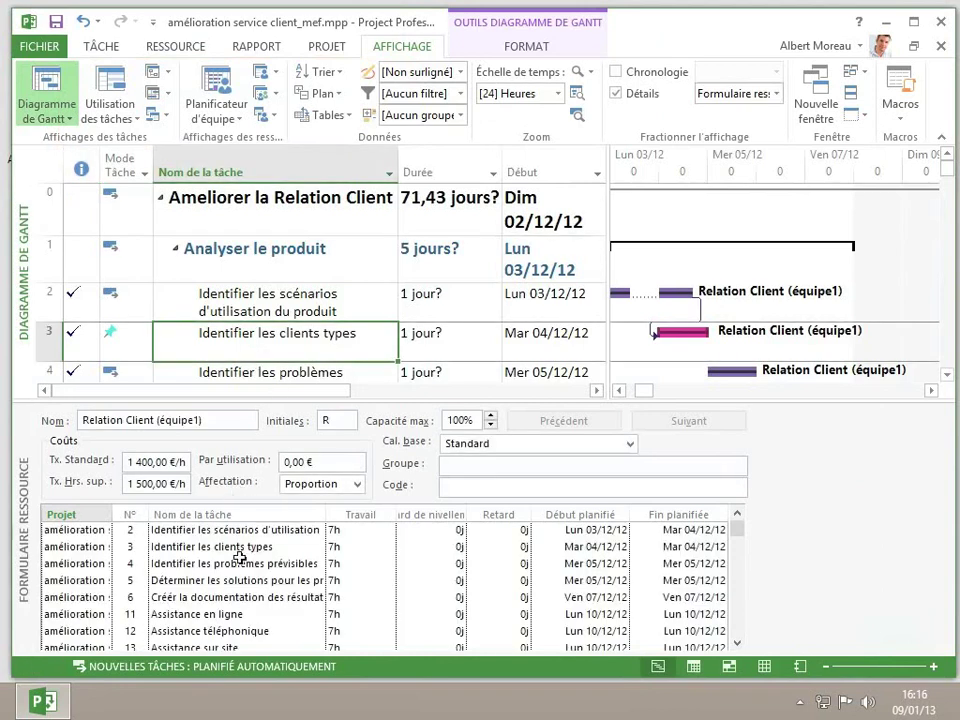
Modify the DG coût view definition to use the Tâches en retard filter, applied as highlighting.
click(62, 123)
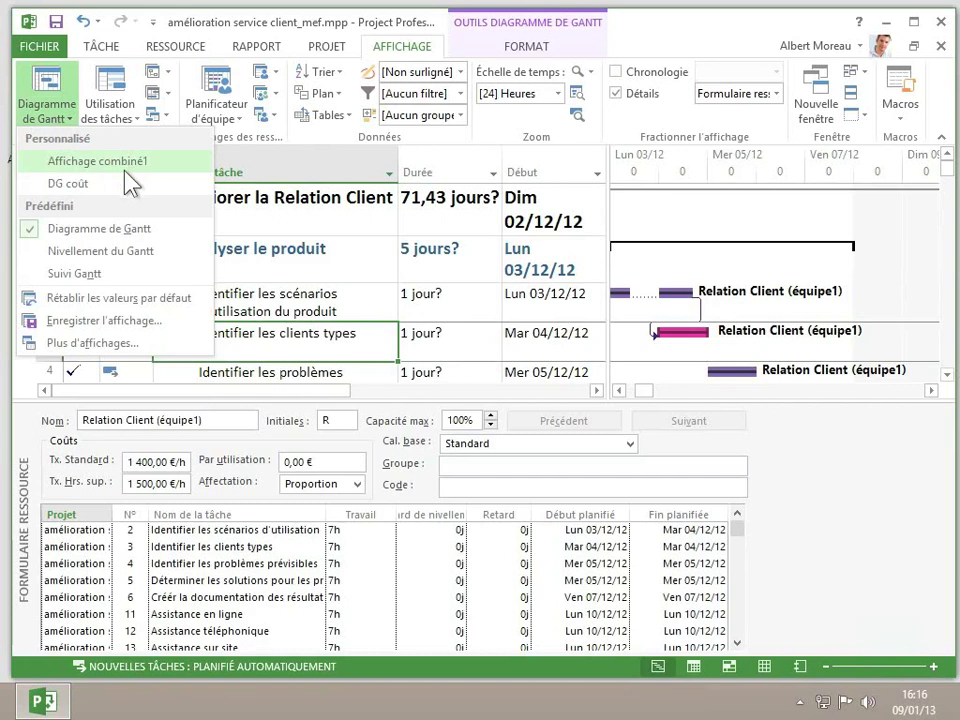
click(92, 343)
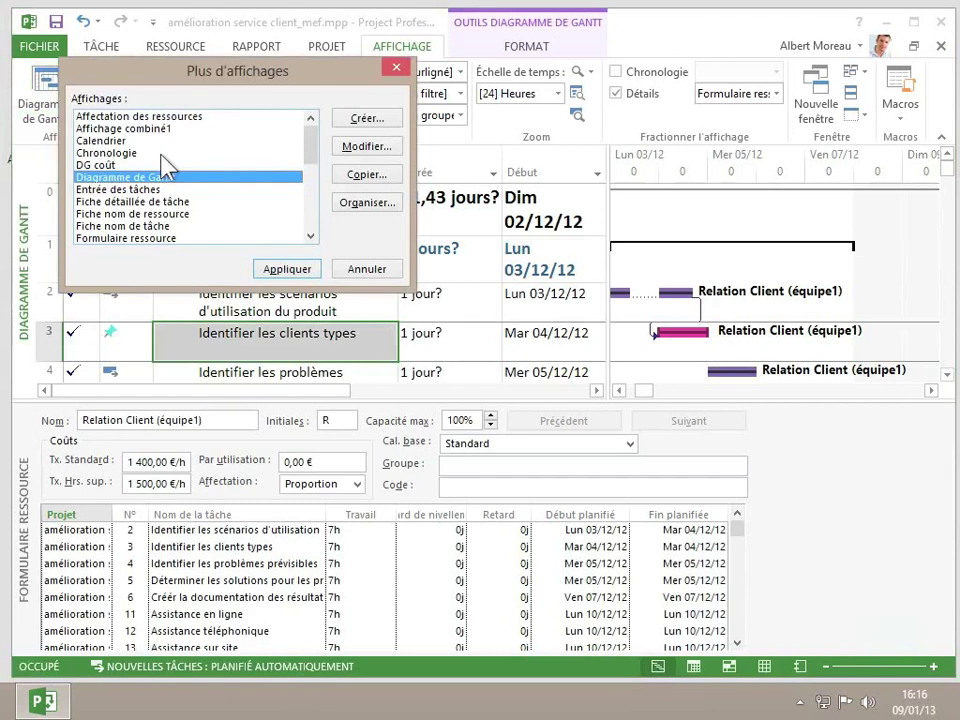
click(115, 165)
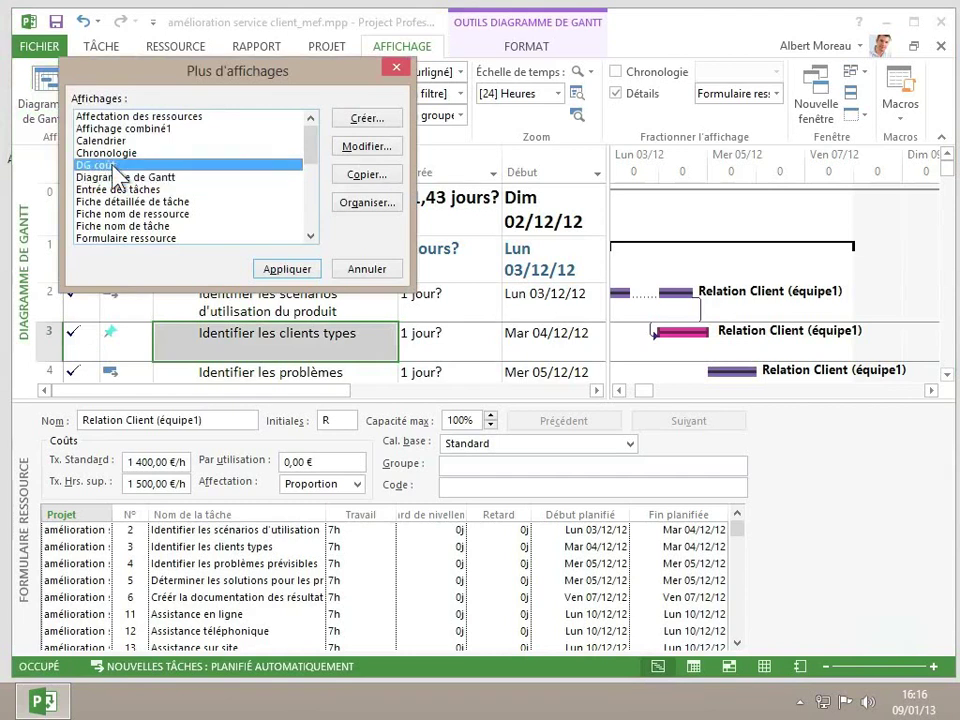
click(388, 152)
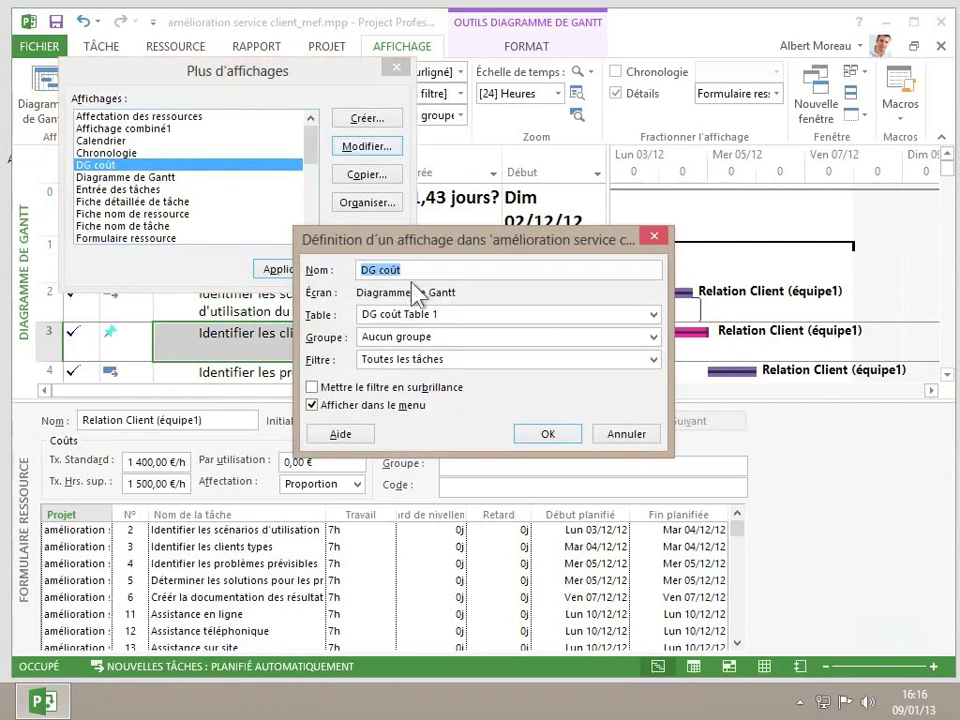
click(440, 362)
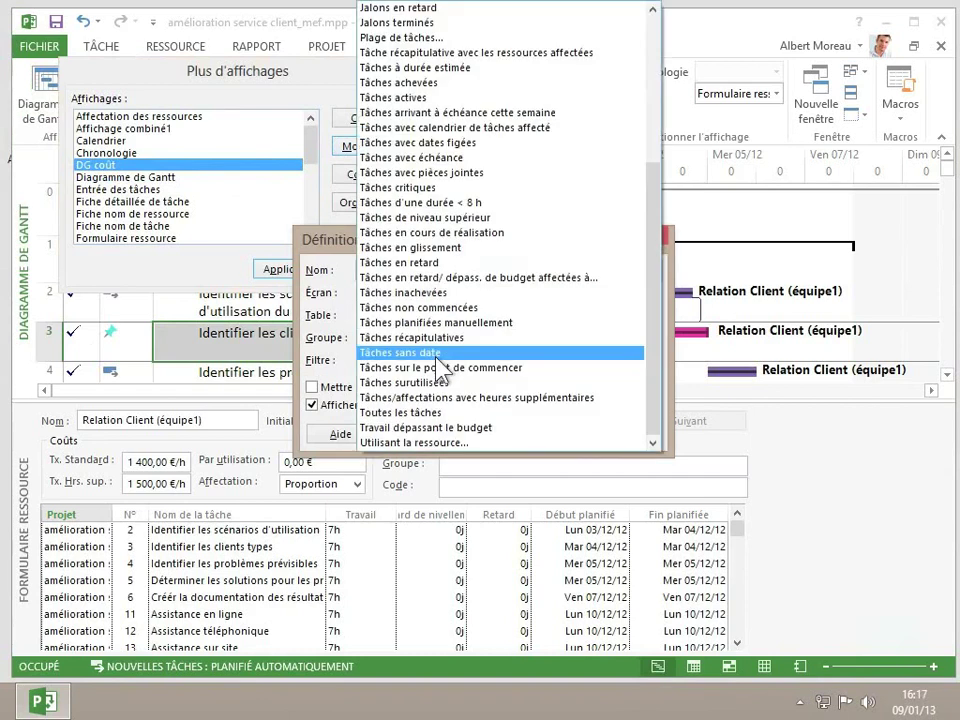
click(425, 263)
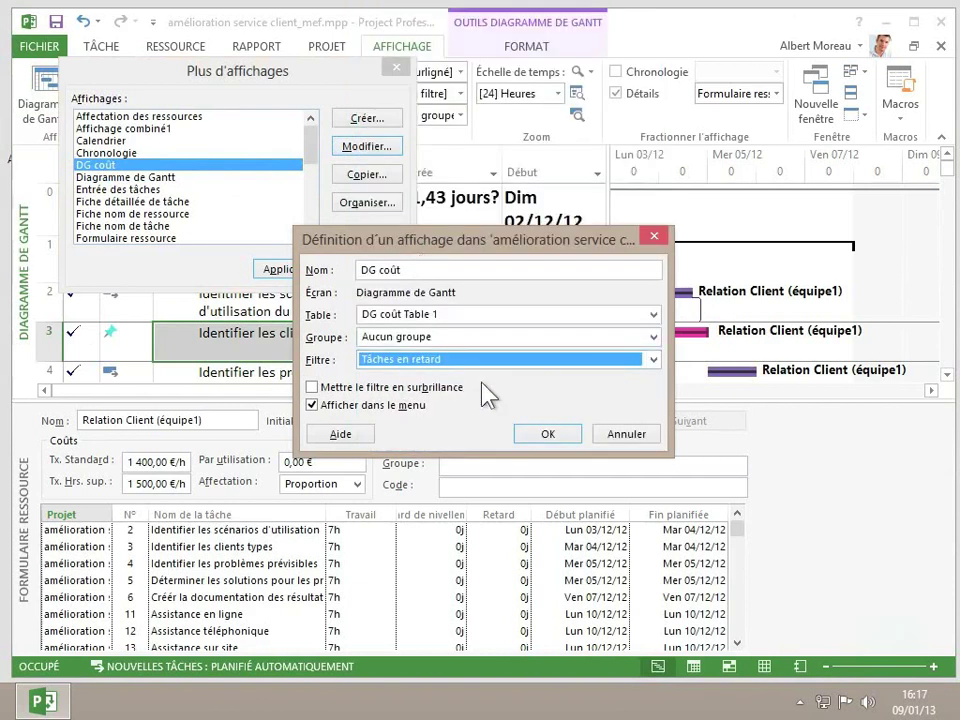
click(416, 389)
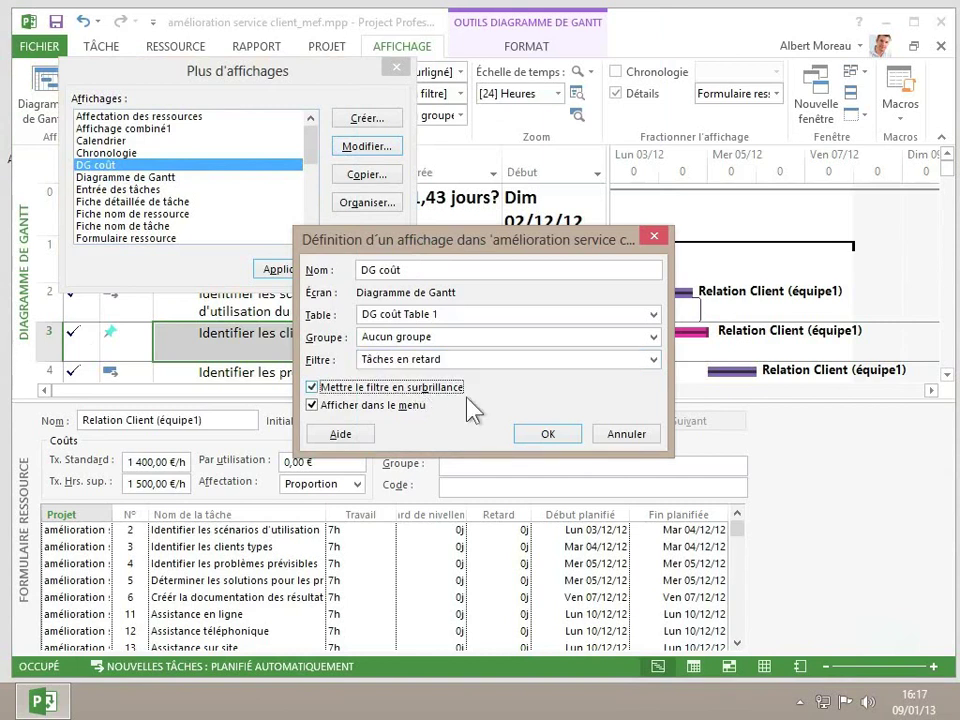
click(550, 435)
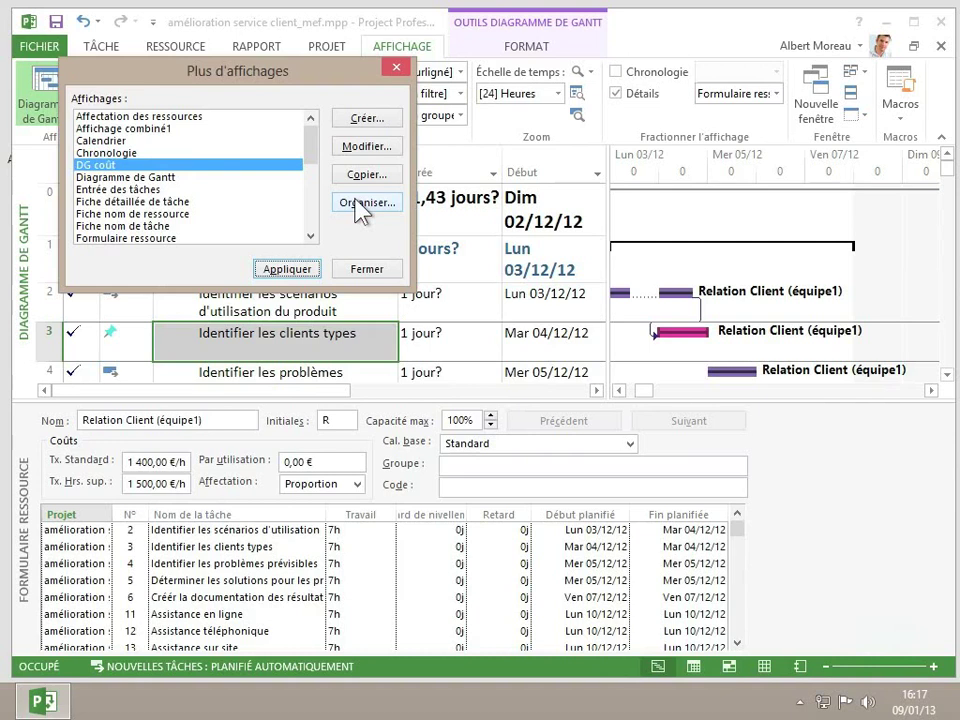
Close the full list of views and display the custom DG coût view.
click(378, 269)
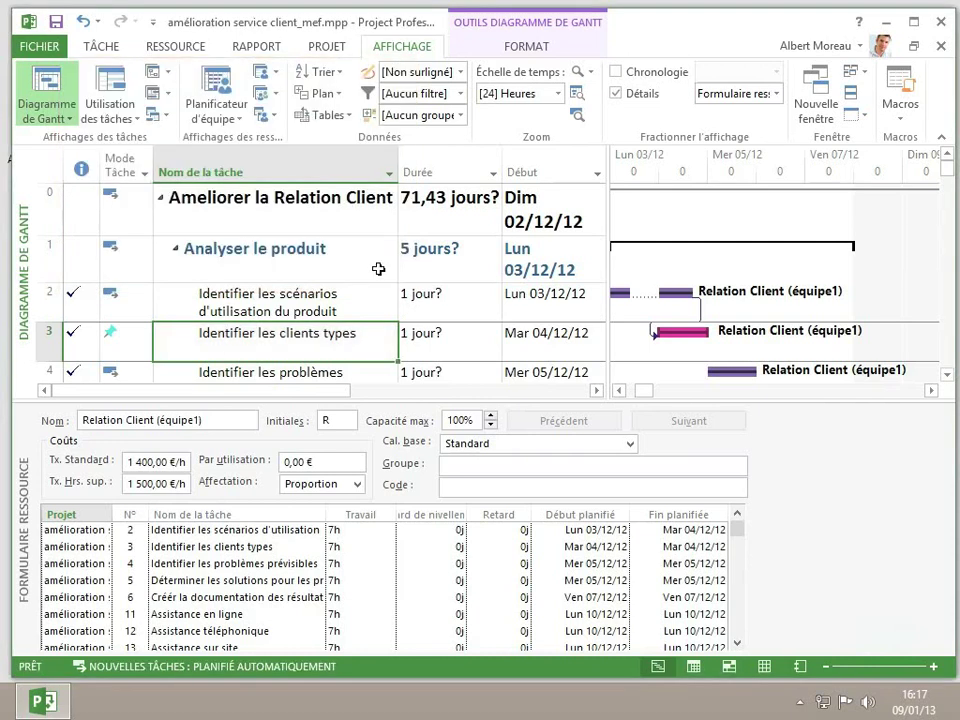
click(60, 117)
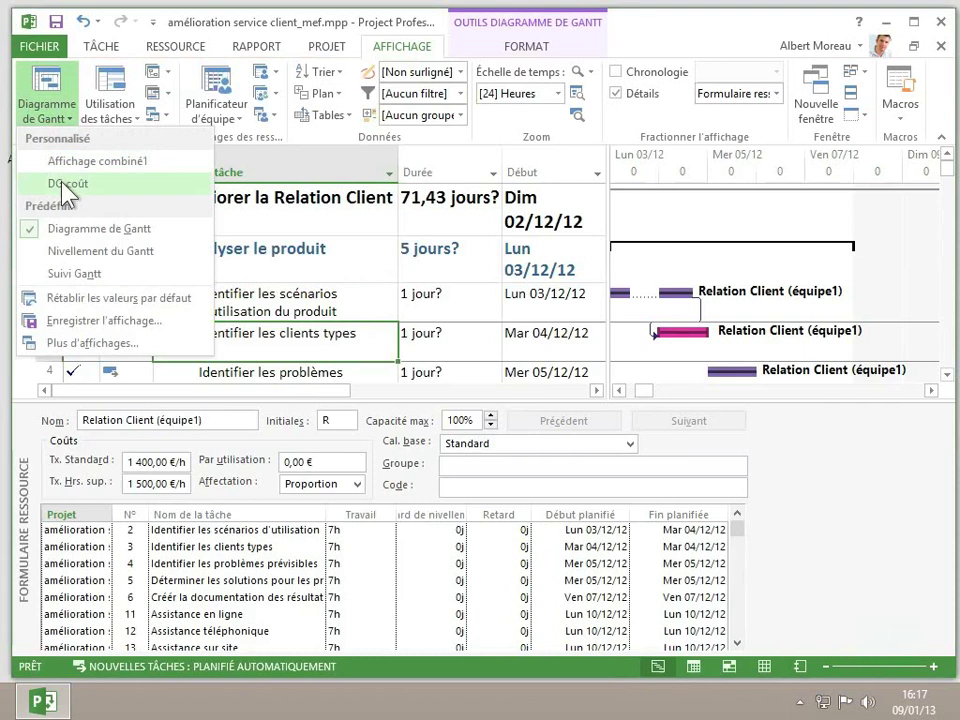
click(63, 183)
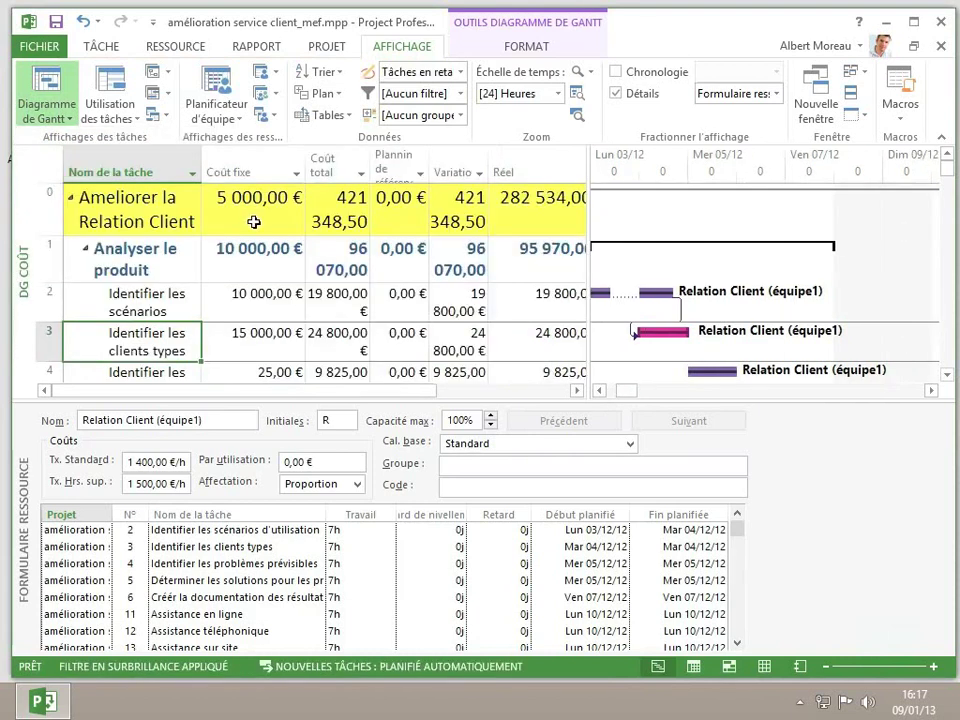